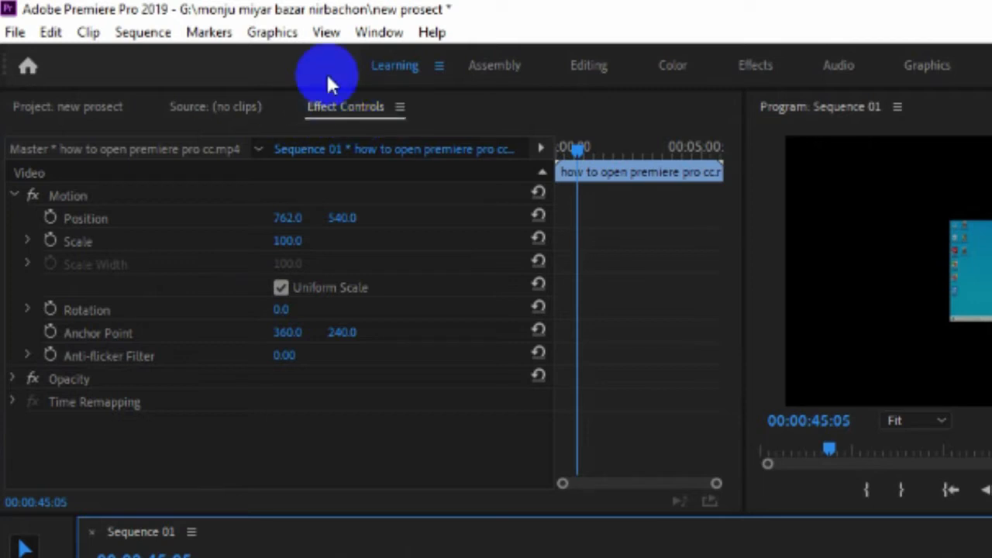
# Step: Bring up the Effect Controls for the selected video clip and expand its Motion properties
pyautogui.click(13, 196)
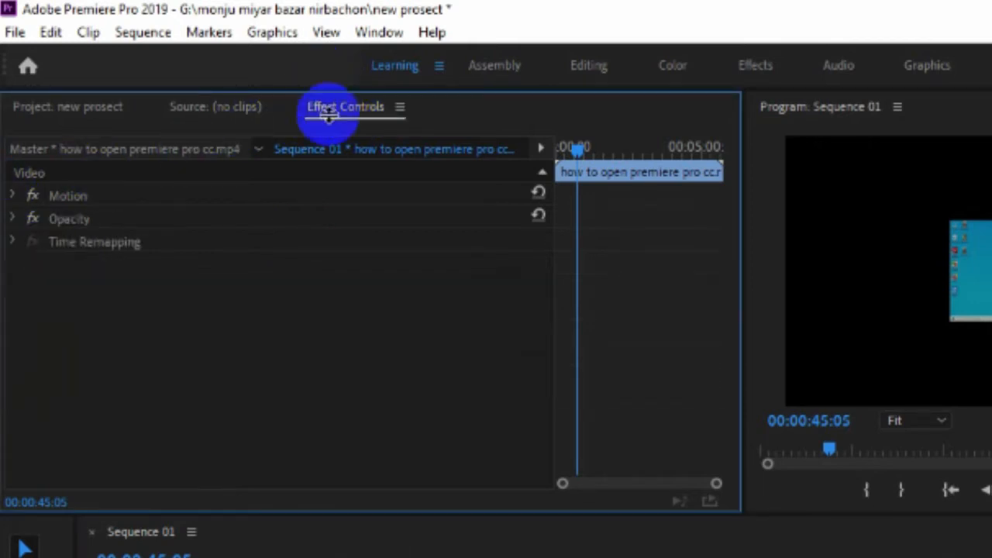
pyautogui.click(374, 34)
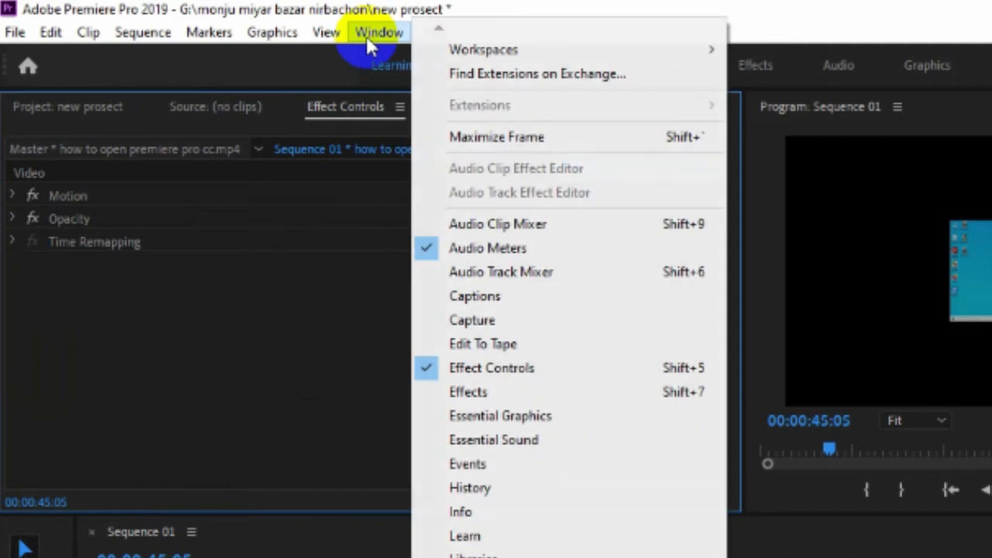
pyautogui.click(485, 368)
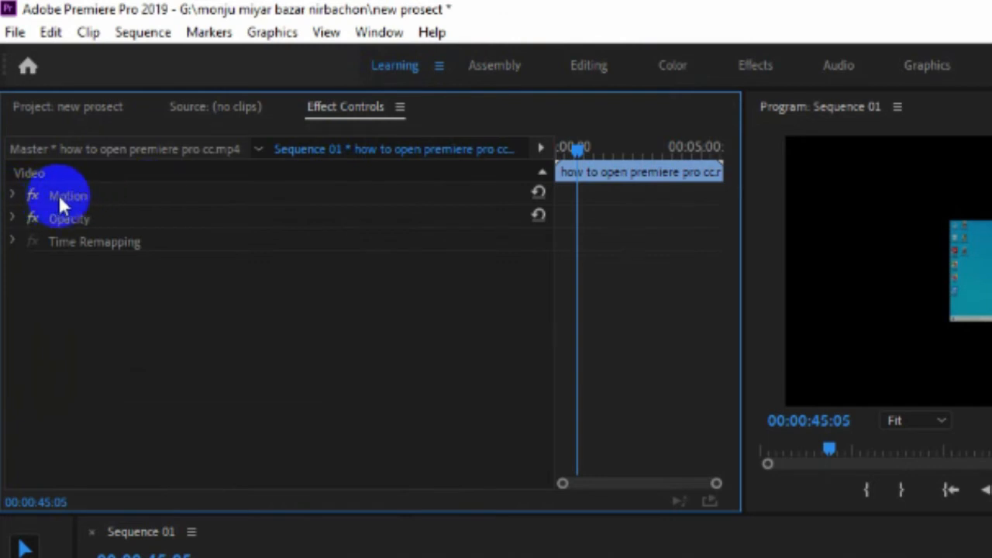
pyautogui.click(11, 196)
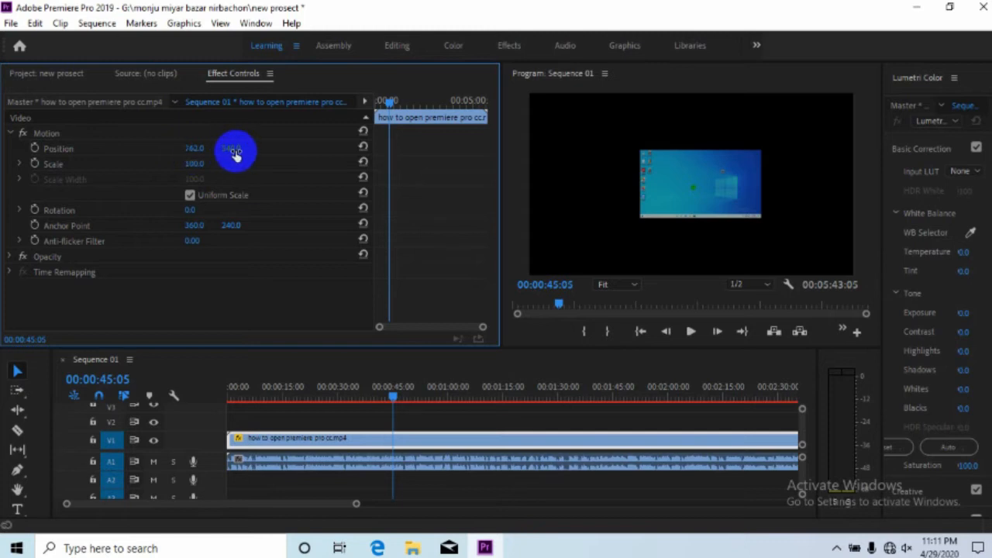
# Step: Move the video clip in the frame by setting its Position to 755, 451
pyautogui.moveTo(192, 150)
pyautogui.mouseDown()
pyautogui.moveTo(31, 169)
pyautogui.moveTo(126, 150)
pyautogui.moveTo(49, 150)
pyautogui.moveTo(200, 148)
pyautogui.moveTo(211, 155)
pyautogui.moveTo(183, 153)
pyautogui.moveTo(339, 165)
pyautogui.moveTo(765, 163)
pyautogui.moveTo(468, 144)
pyautogui.moveTo(715, 144)
pyautogui.moveTo(406, 162)
pyautogui.moveTo(83, 133)
pyautogui.moveTo(84, 148)
pyautogui.moveTo(60, 148)
pyautogui.moveTo(421, 147)
pyautogui.moveTo(412, 147)
pyautogui.mouseUp()
pyautogui.click(195, 148)
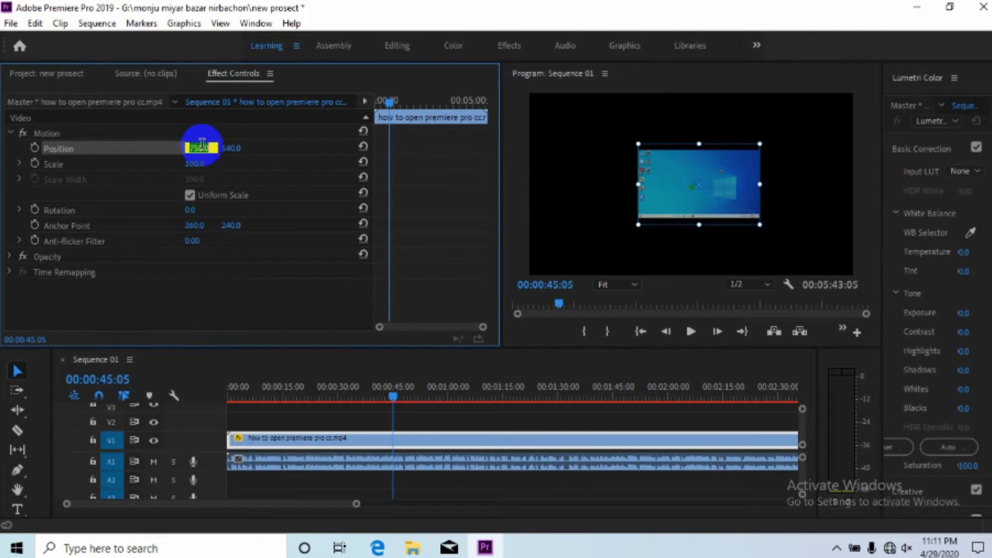
pyautogui.click(272, 145)
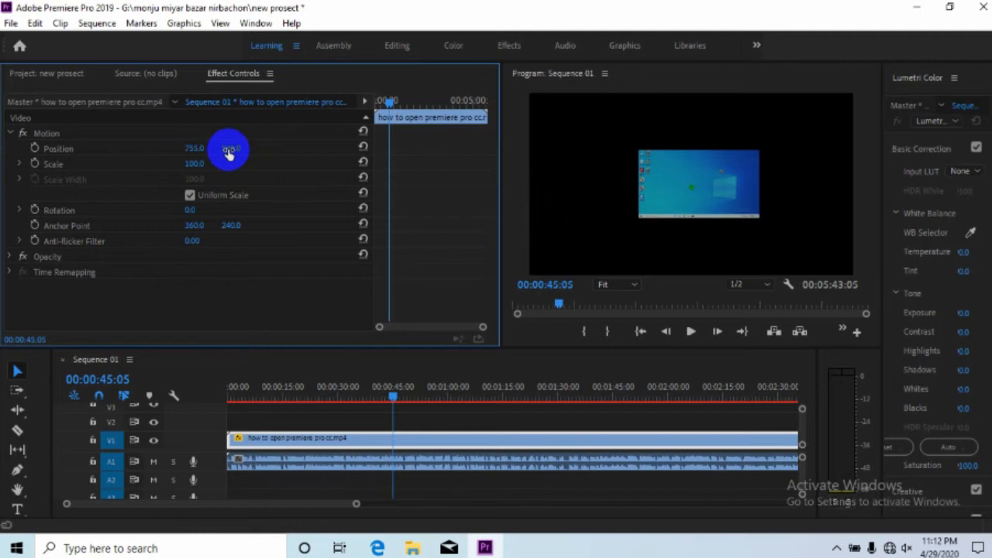
pyautogui.moveTo(229, 149); pyautogui.dragTo(169, 211)
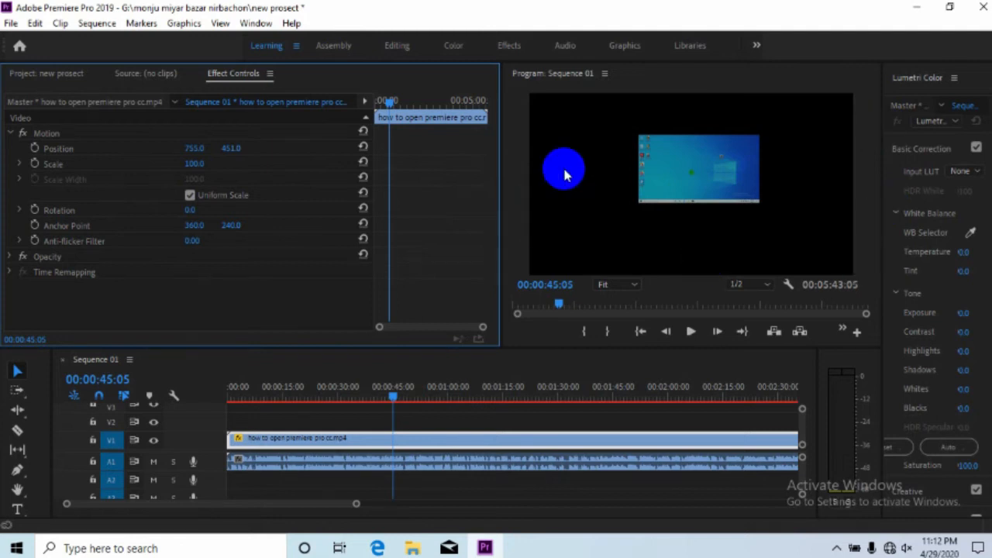
# Step: Enlarge the video clip to a Scale of 266 and set its Position to 710, 562
pyautogui.moveTo(195, 164); pyautogui.dragTo(308, 125)
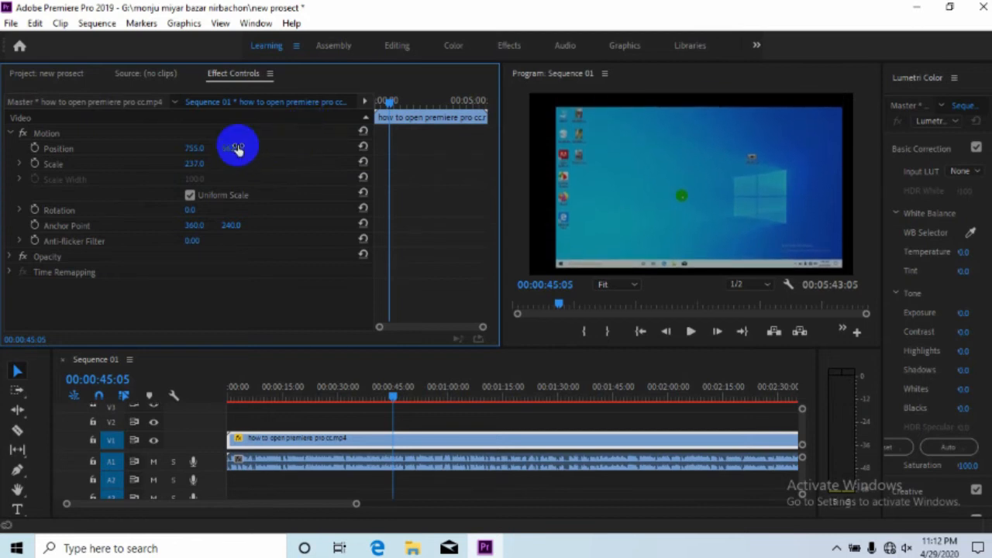
pyautogui.moveTo(193, 148); pyautogui.dragTo(220, 166)
pyautogui.click(189, 195)
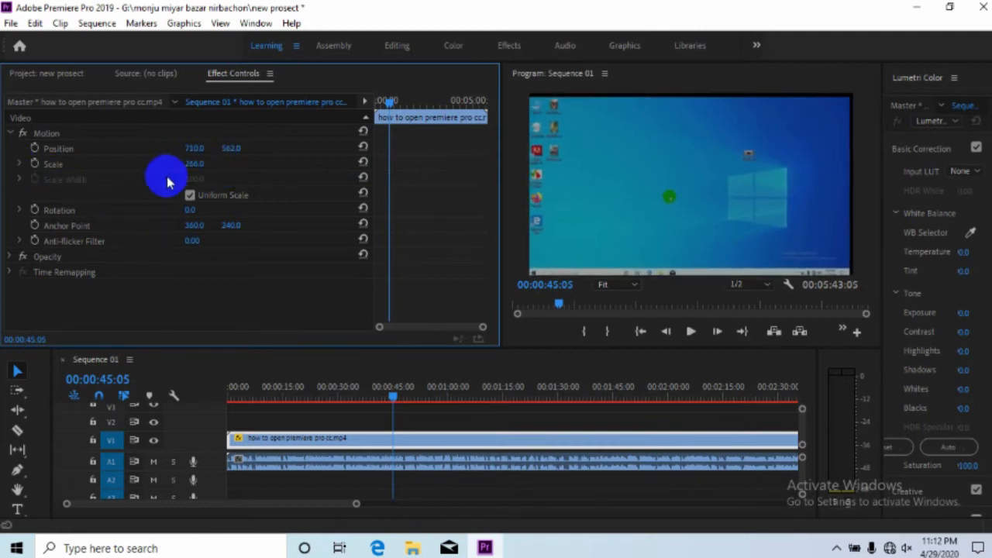
# Step: Try the Scale slider at 200, and set the video clip's Scale to 289 so it fills the frame
pyautogui.click(18, 168)
pyautogui.moveTo(354, 191); pyautogui.dragTo(380, 194)
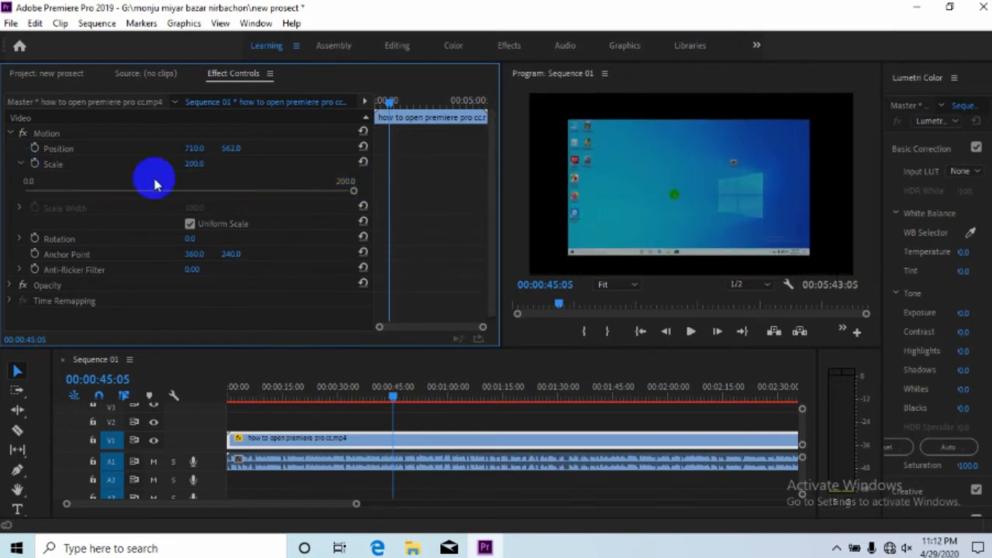
pyautogui.click(20, 165)
pyautogui.moveTo(190, 165); pyautogui.dragTo(261, 171)
pyautogui.moveTo(259, 172); pyautogui.dragTo(257, 172)
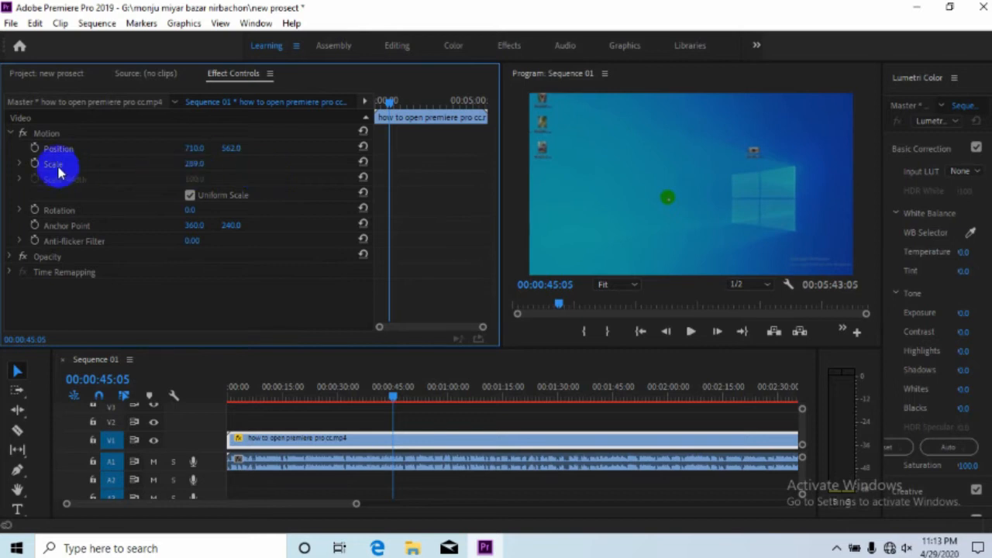
# Step: Turn off Uniform Scale and stretch the video clip's height and width separately, with Scale Width at 57
pyautogui.click(190, 197)
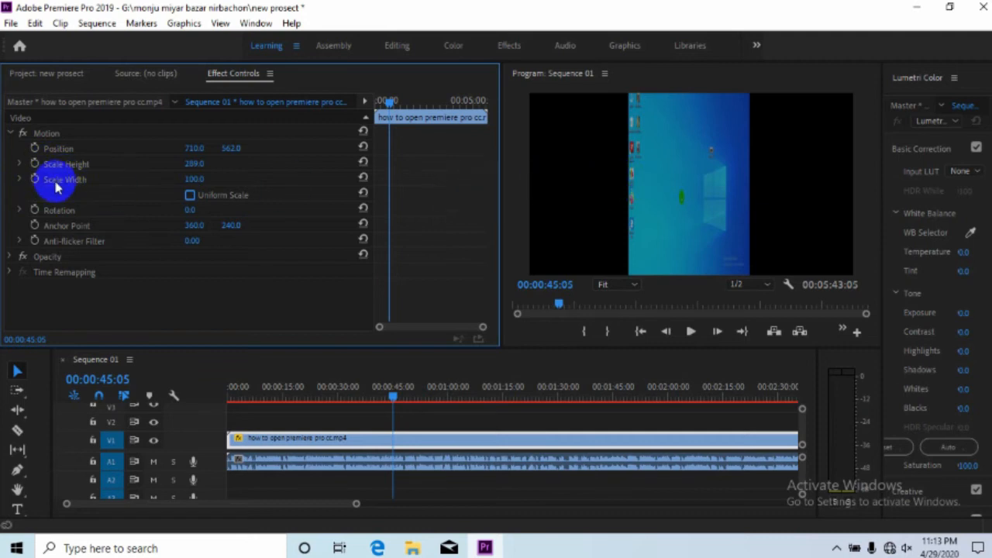
pyautogui.moveTo(185, 186); pyautogui.dragTo(354, 176)
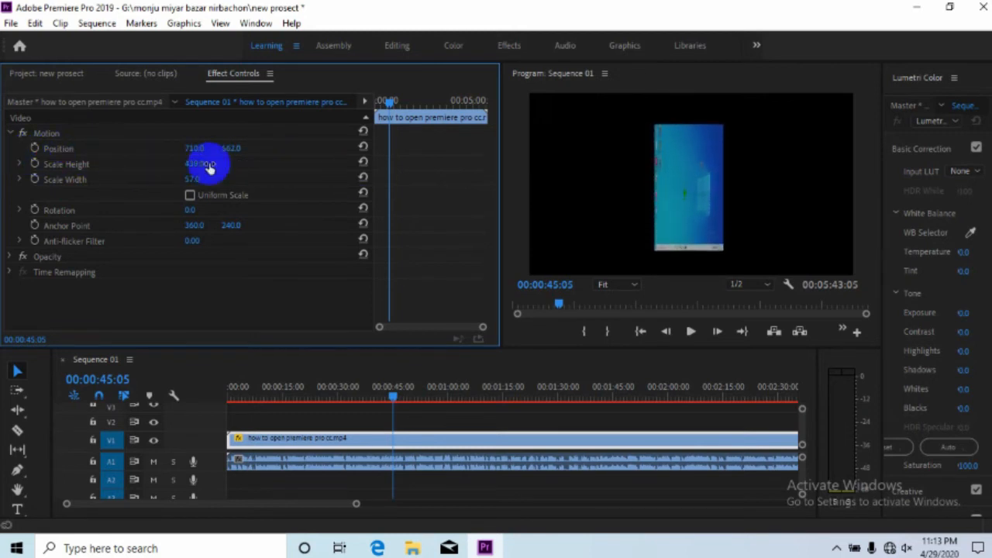
# Step: Reset the video clip's Motion settings and scale it uniformly to 266 so it fits the frame
pyautogui.click(362, 134)
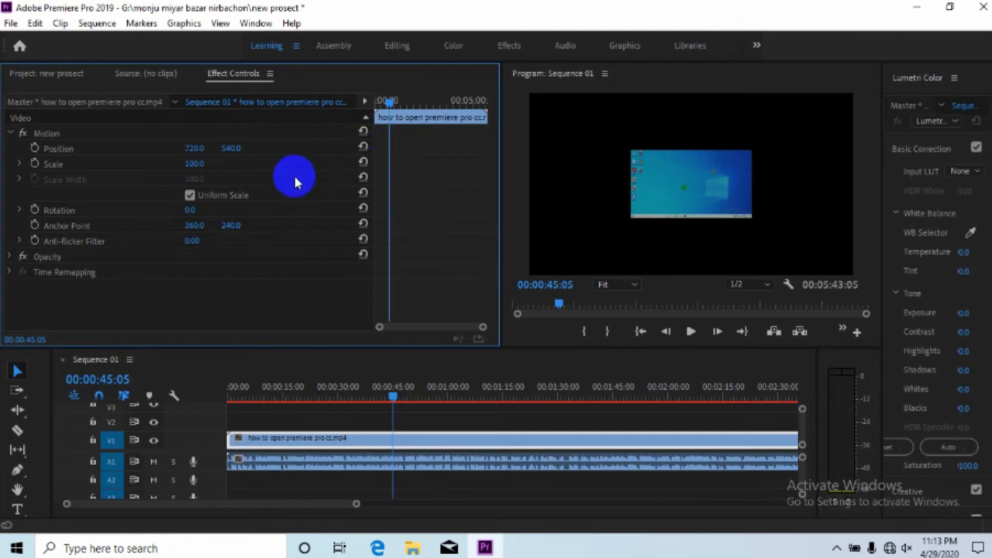
pyautogui.moveTo(187, 166); pyautogui.dragTo(363, 176)
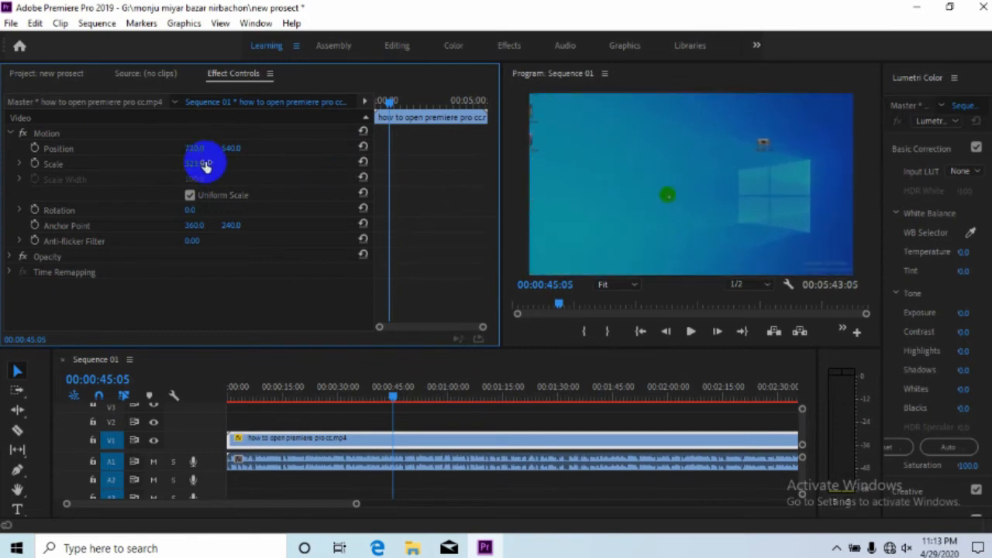
pyautogui.click(363, 163)
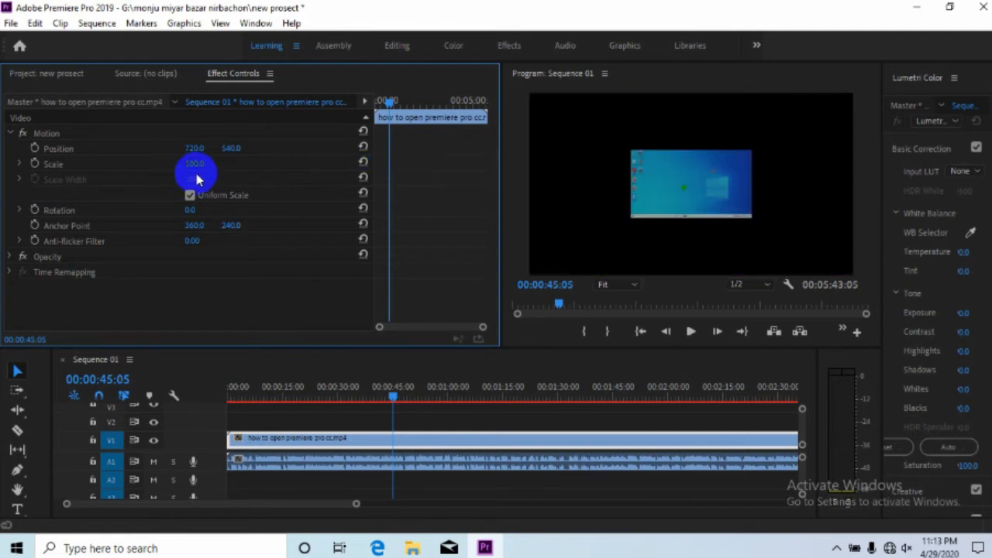
pyautogui.moveTo(194, 169); pyautogui.dragTo(327, 170)
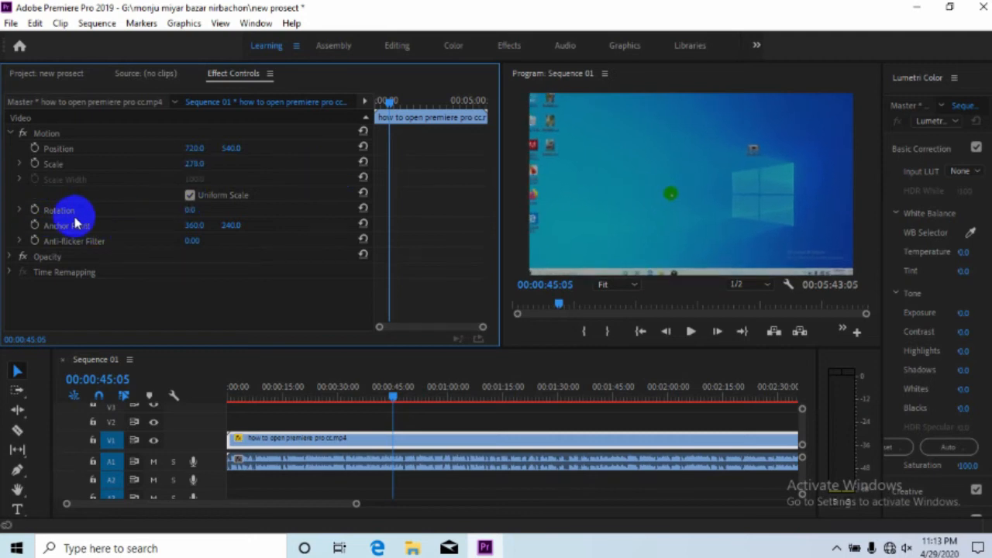
pyautogui.moveTo(191, 165)
pyautogui.mouseDown()
pyautogui.moveTo(171, 168)
pyautogui.moveTo(204, 164)
pyautogui.mouseUp()
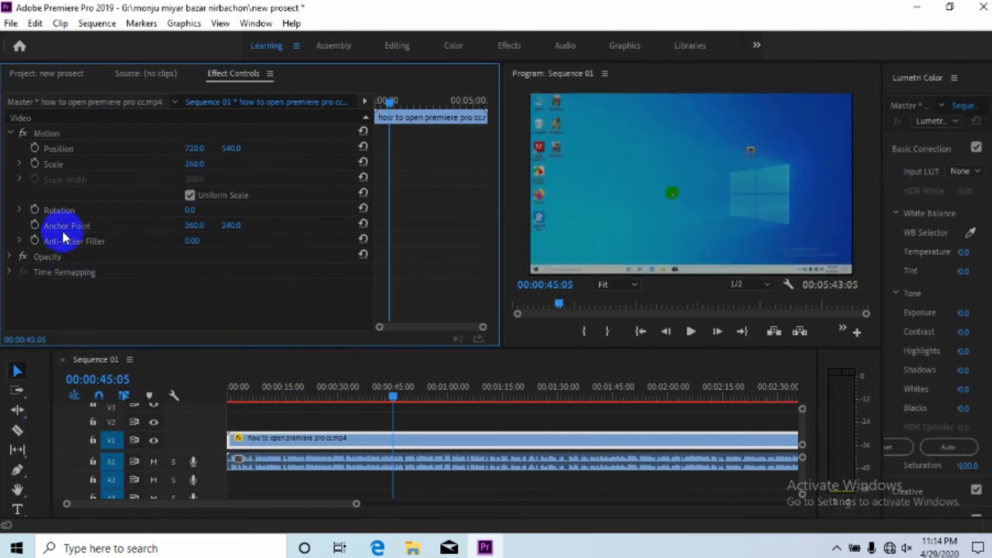
# Step: Import the picture 20200315_113130.jpg into the project and place it on track V2 at about 00:00:37
pyautogui.click(53, 74)
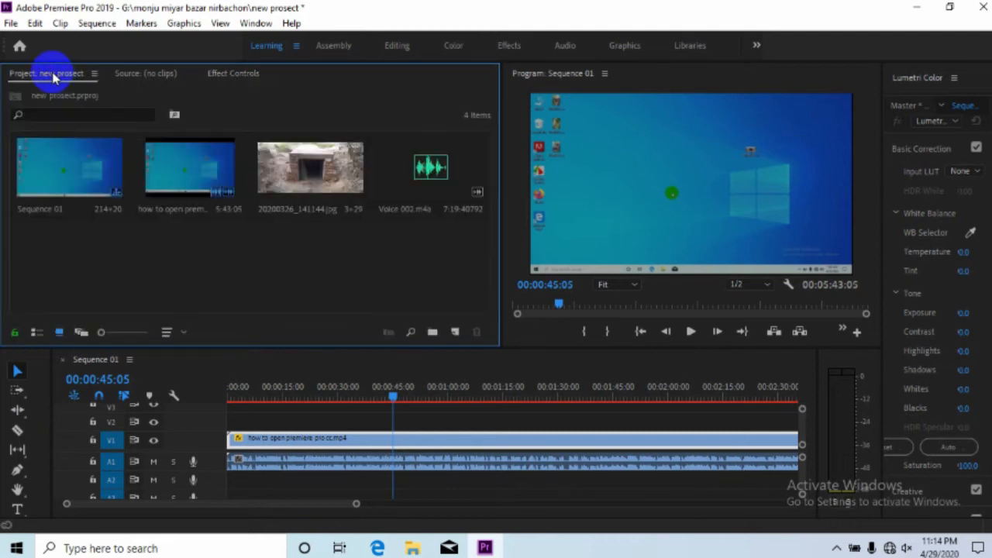
pyautogui.doubleClick(148, 272)
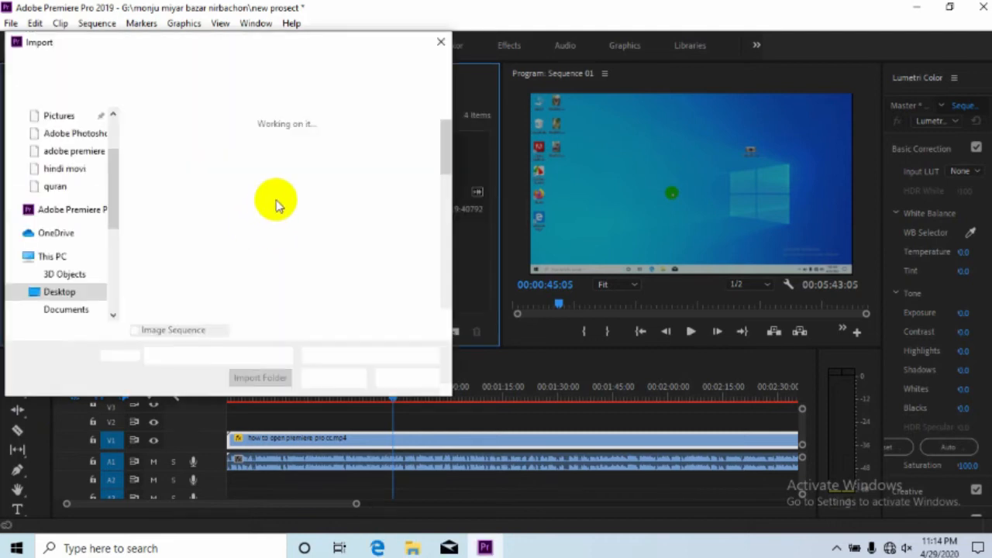
pyautogui.doubleClick(191, 163)
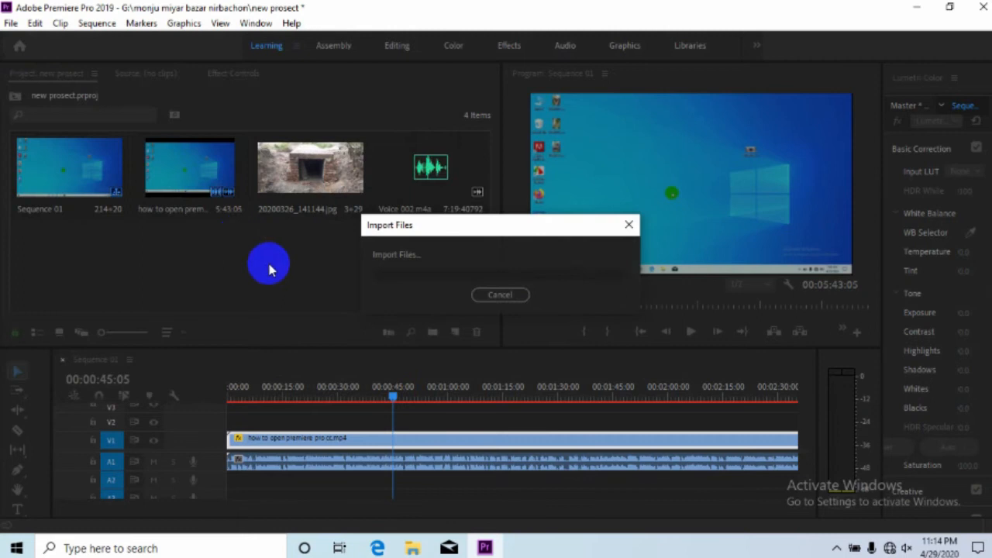
pyautogui.moveTo(96, 279); pyautogui.dragTo(362, 398)
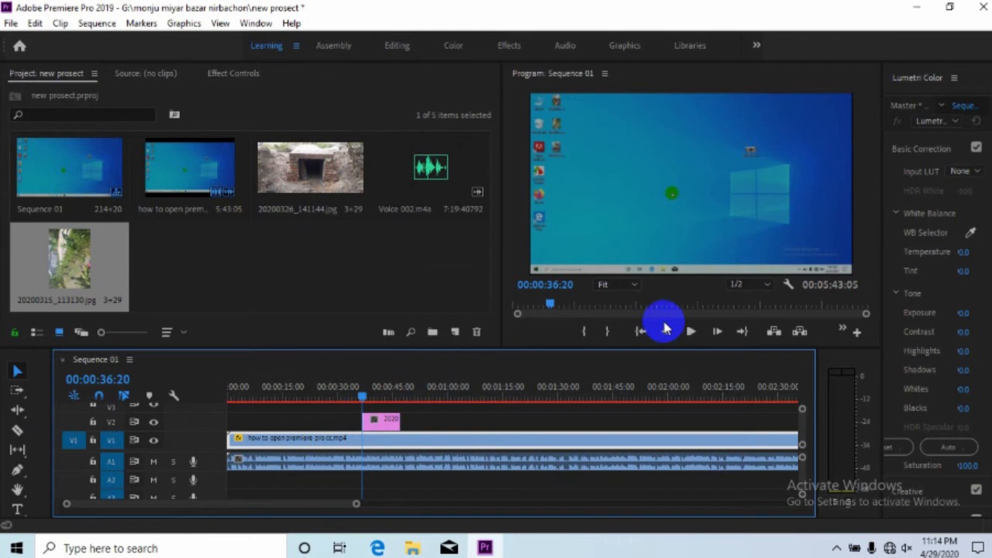
# Step: Play the sequence from 00:00:35:00 to preview the picture over the video
pyautogui.click(354, 398)
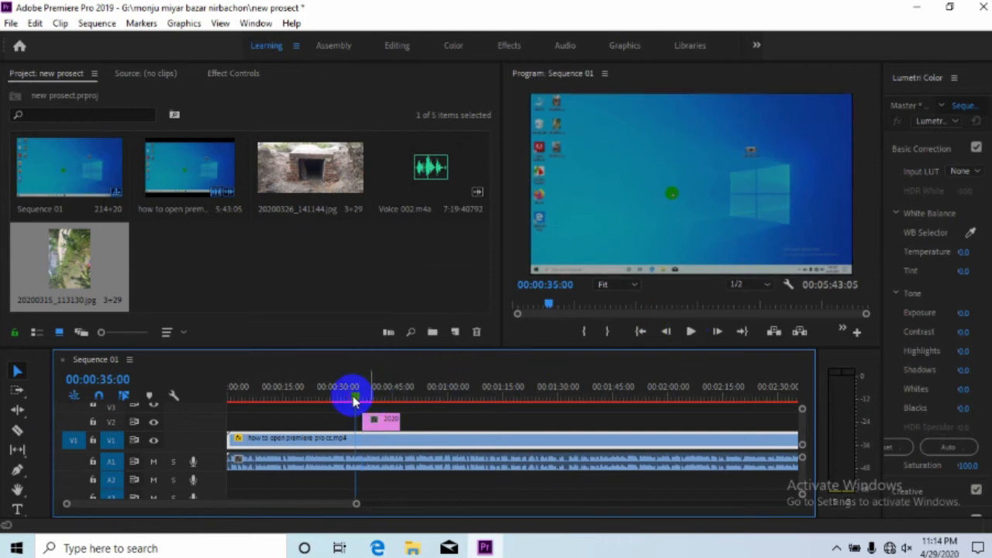
pyautogui.click(690, 332)
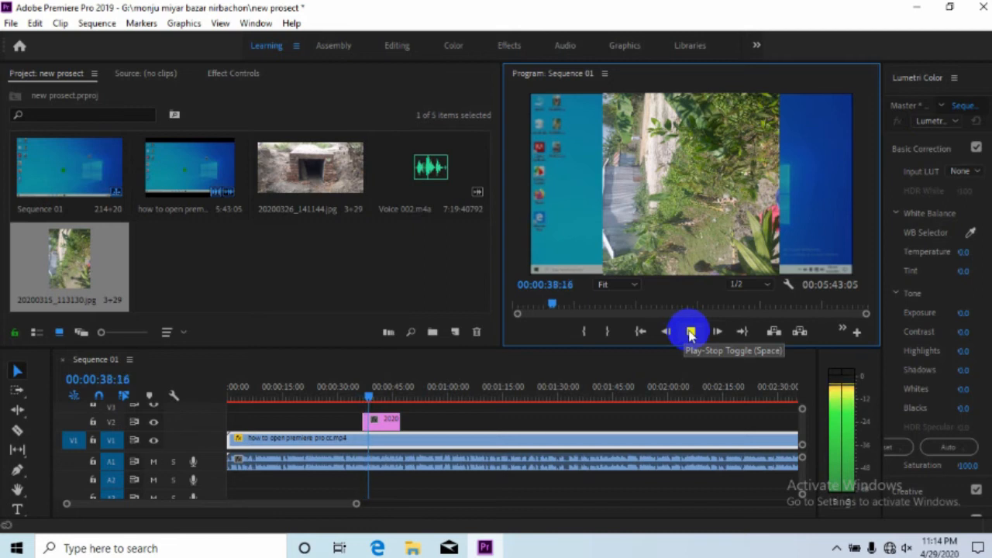
pyautogui.click(691, 332)
# Step: Select the picture clip on V2 at 00:00:37:00 and set its Rotation to 90°
pyautogui.click(368, 399)
pyautogui.moveTo(368, 402)
pyautogui.mouseDown()
pyautogui.moveTo(353, 402)
pyautogui.moveTo(364, 402)
pyautogui.mouseUp()
pyautogui.click(383, 425)
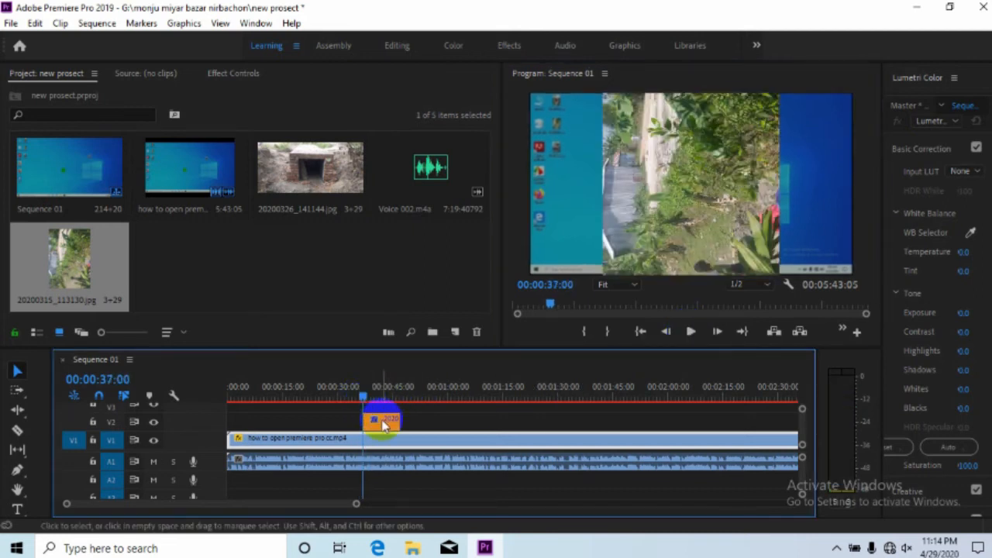
pyautogui.click(379, 421)
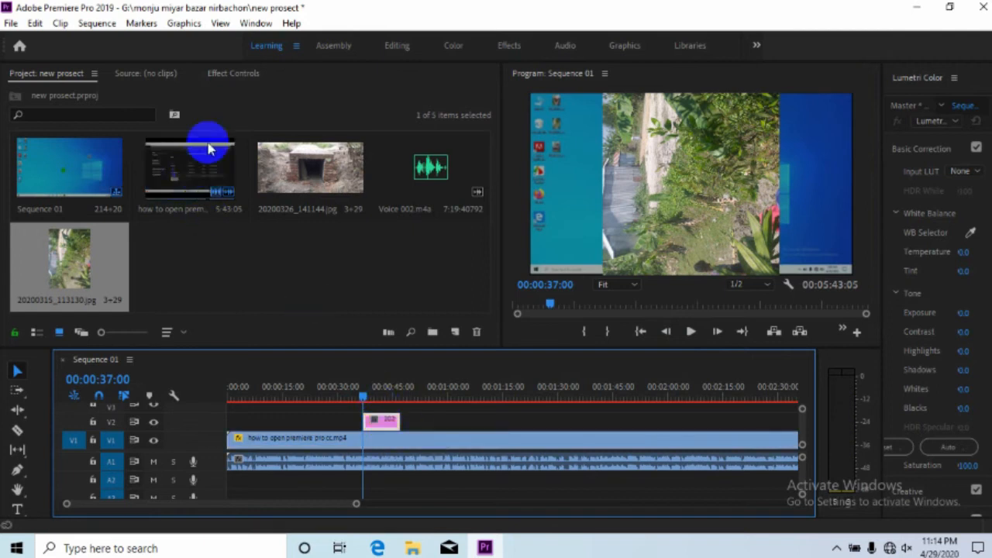
pyautogui.click(226, 75)
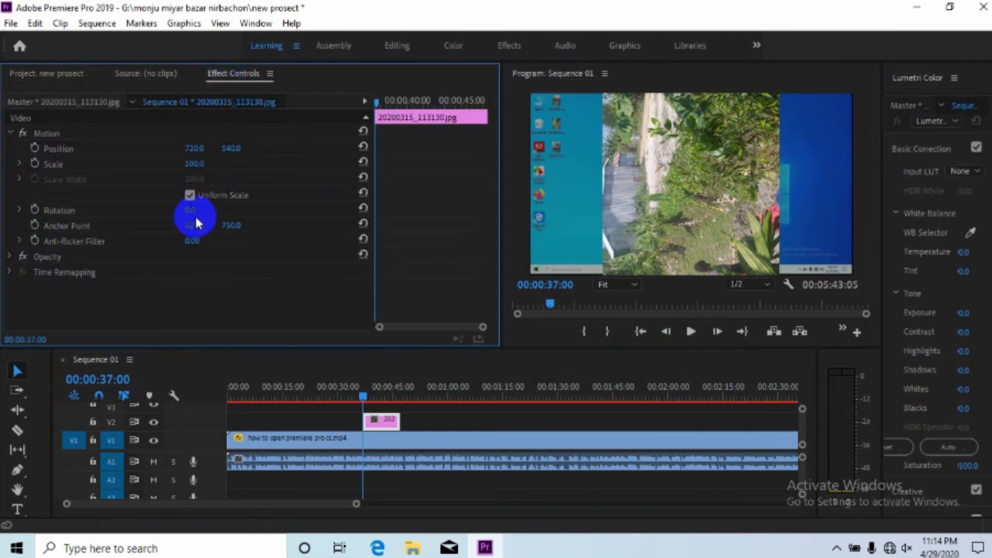
pyautogui.moveTo(187, 214); pyautogui.dragTo(257, 204)
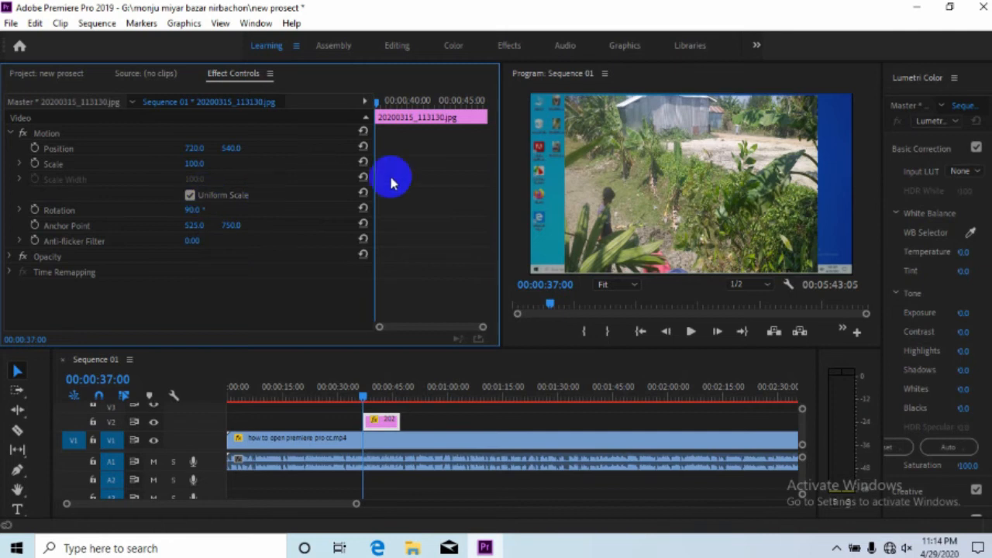
# Step: Shrink the picture to a Scale of 42 and set its Position to 966, 285
pyautogui.moveTo(194, 163); pyautogui.dragTo(368, 150)
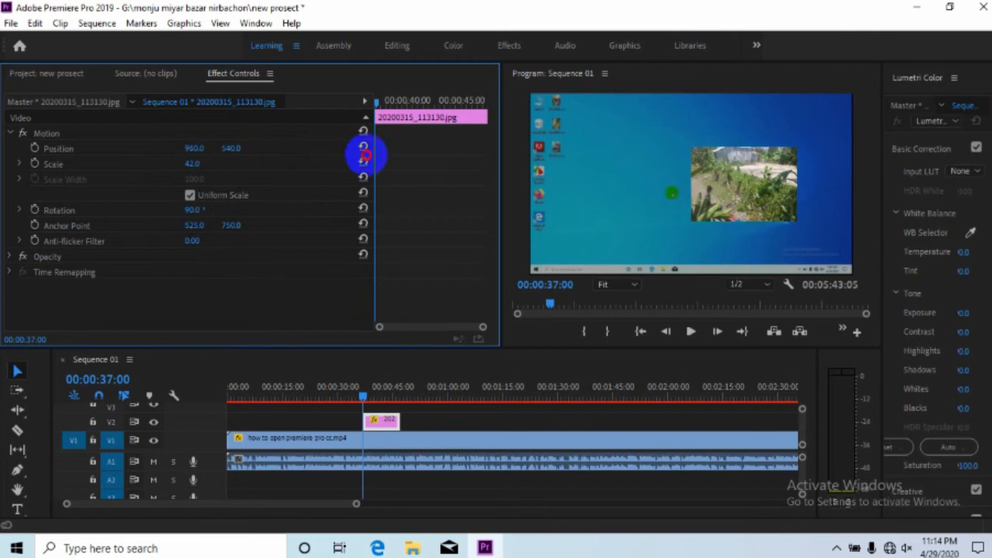
pyautogui.moveTo(228, 150); pyautogui.dragTo(41, 214)
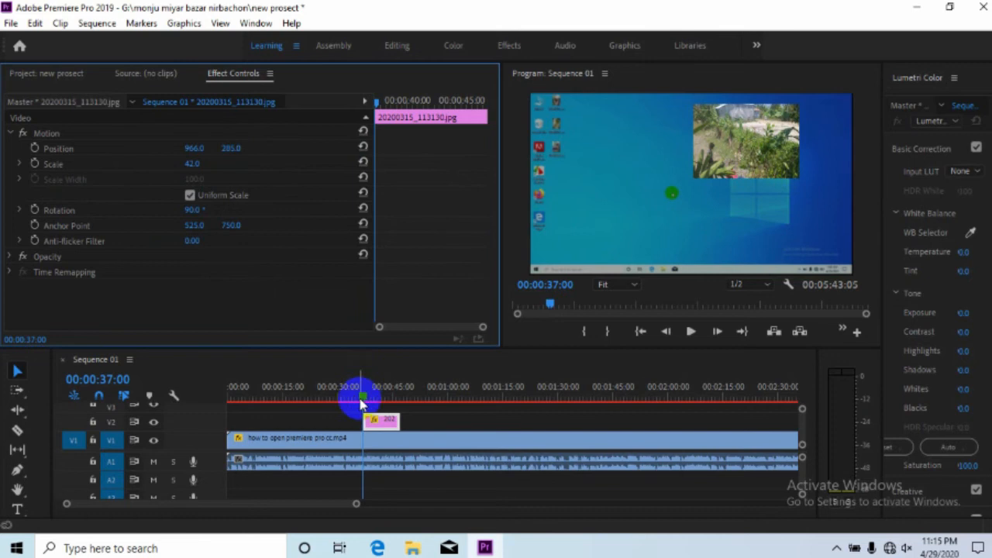
# Step: Play the sequence through the picture clip to preview the resized overlay, and return the playhead to 00:00:35:10
pyautogui.click(341, 399)
pyautogui.click(689, 332)
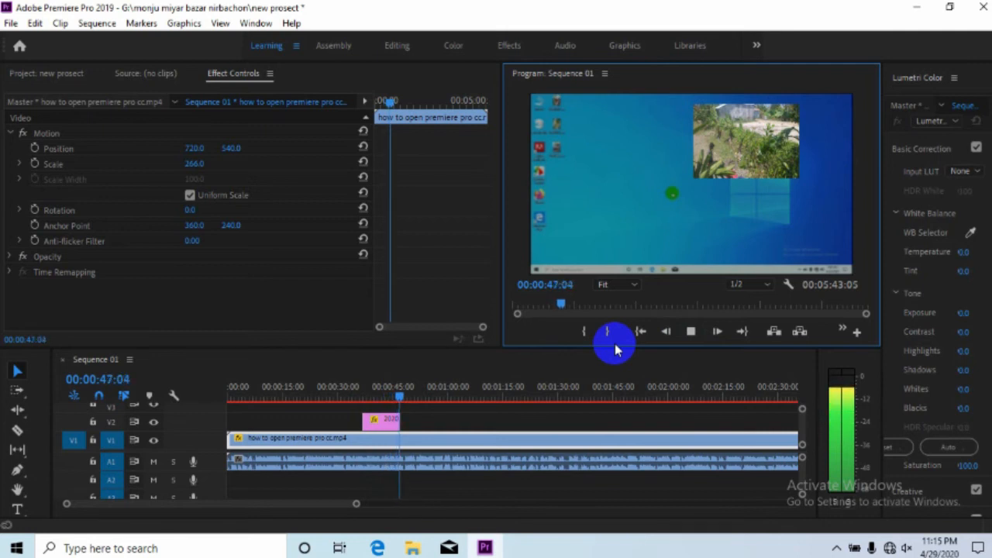
pyautogui.click(374, 400)
pyautogui.moveTo(374, 406); pyautogui.dragTo(352, 403)
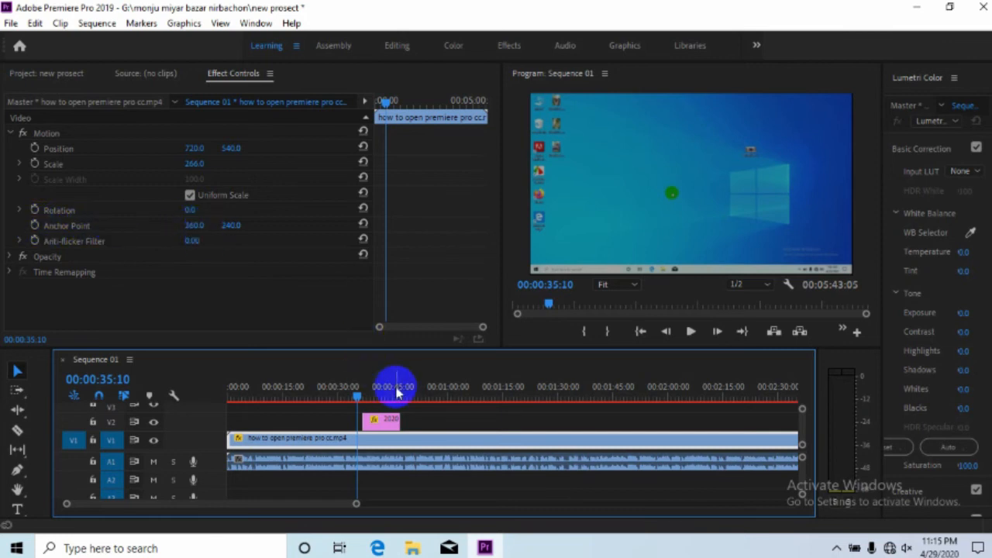
# Step: Set the picture clip's Anchor Point to 276, 843 at 00:00:37:05 and select the picture in the Program monitor
pyautogui.moveTo(356, 395)
pyautogui.mouseDown()
pyautogui.moveTo(388, 398)
pyautogui.moveTo(364, 399)
pyautogui.mouseUp()
pyautogui.moveTo(190, 227); pyautogui.dragTo(303, 235)
pyautogui.click(392, 423)
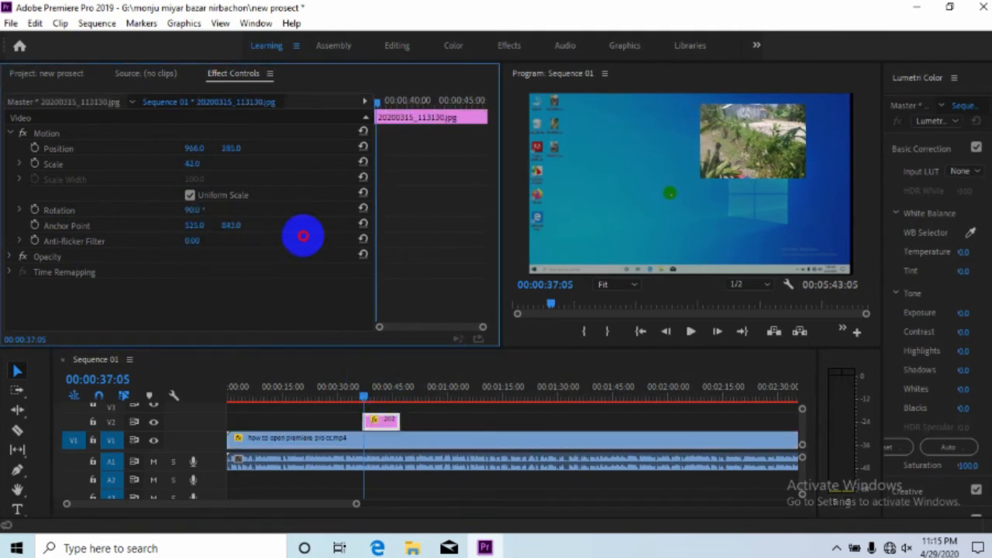
pyautogui.moveTo(191, 226)
pyautogui.mouseDown()
pyautogui.moveTo(243, 223)
pyautogui.moveTo(184, 226)
pyautogui.moveTo(193, 226)
pyautogui.mouseUp()
pyautogui.click(748, 178)
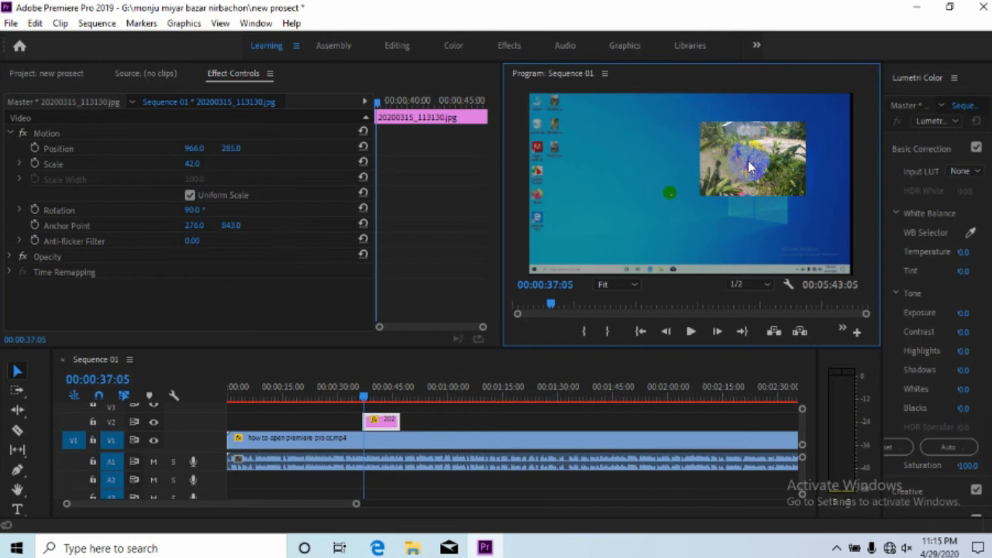
pyautogui.click(750, 163)
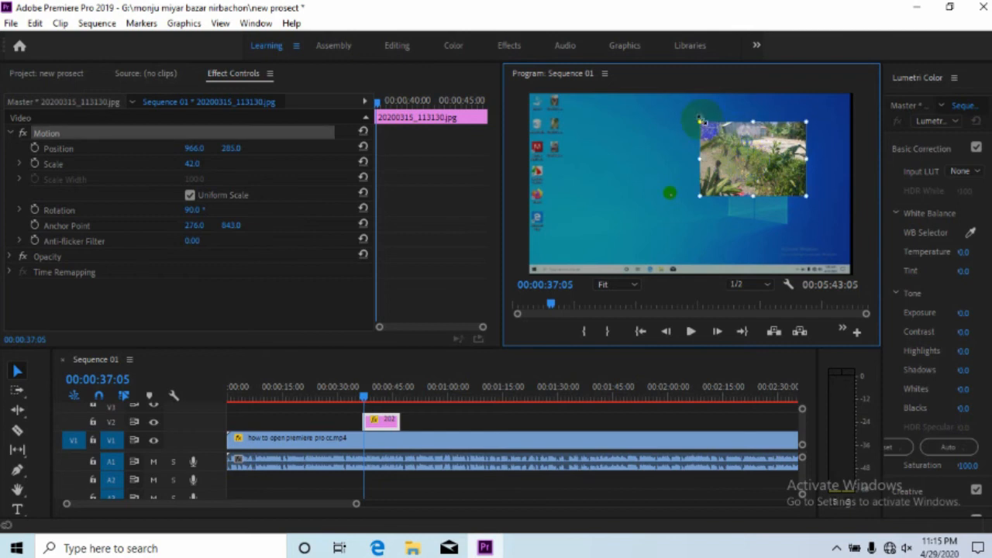
# Step: Move the picture's anchor point to its lower-right corner in the Program monitor and rotate the picture around it to 1x88°
pyautogui.moveTo(739, 162); pyautogui.dragTo(809, 183)
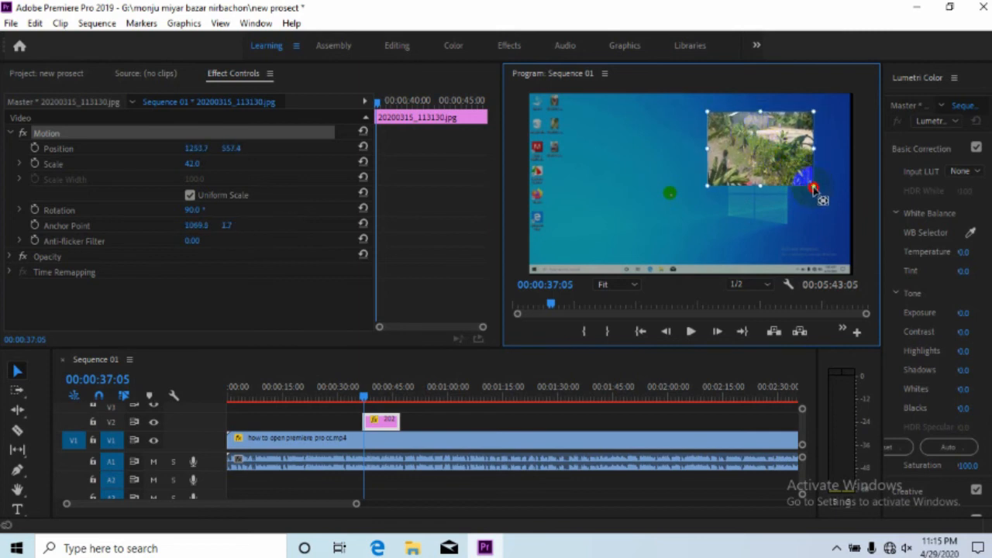
pyautogui.moveTo(813, 190)
pyautogui.mouseDown()
pyautogui.moveTo(806, 177)
pyautogui.moveTo(811, 183)
pyautogui.mouseUp()
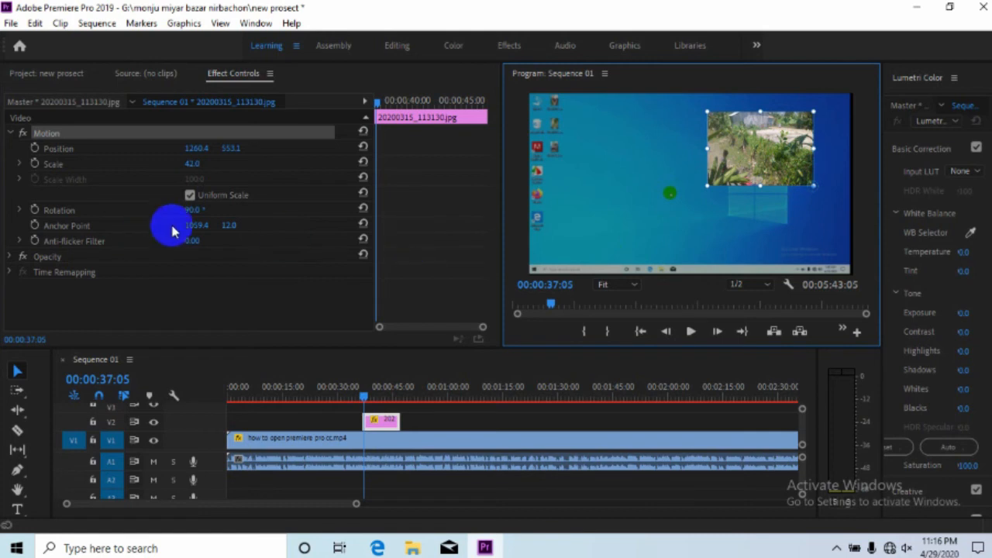
pyautogui.click(191, 210)
pyautogui.moveTo(207, 211); pyautogui.dragTo(472, 203)
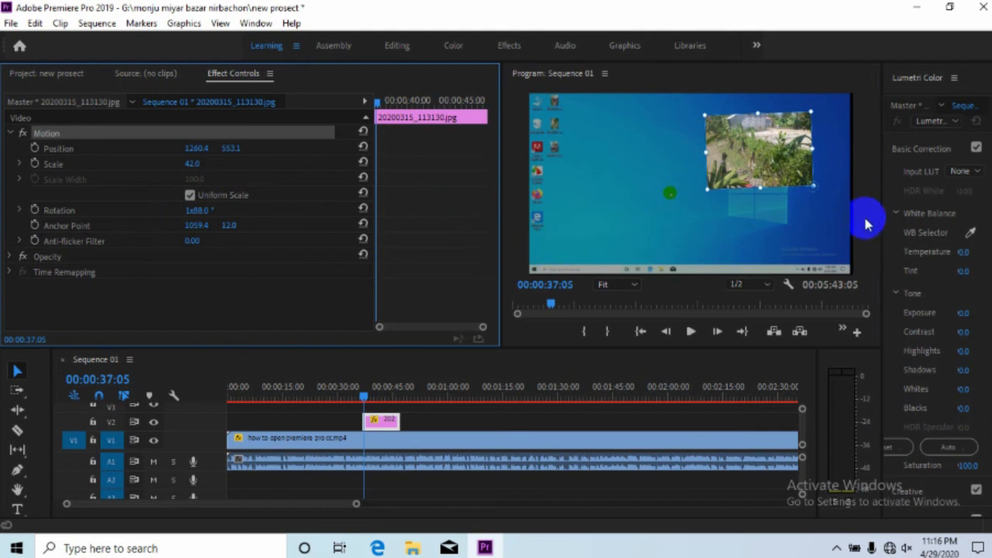
# Step: Move the picture's anchor point to the middle of its bottom edge and rotate the picture around it to 2x89°
pyautogui.moveTo(813, 189); pyautogui.dragTo(792, 195)
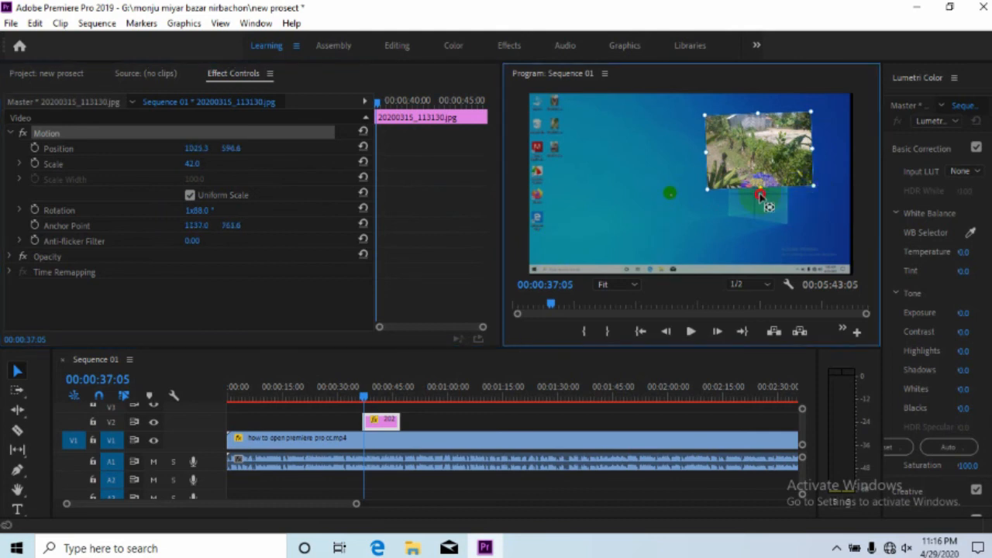
pyautogui.click(205, 224)
pyautogui.moveTo(196, 214); pyautogui.dragTo(461, 204)
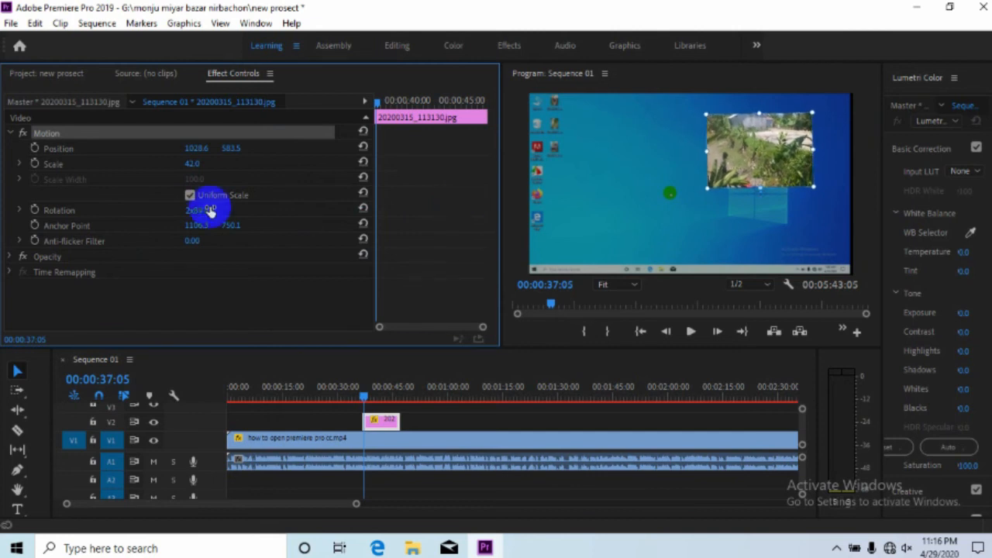
# Step: Move the picture to the lower centre of the frame and place its anchor point at its lower-right corner, at about Position 959.9, 910.2
pyautogui.moveTo(771, 201); pyautogui.dragTo(737, 204)
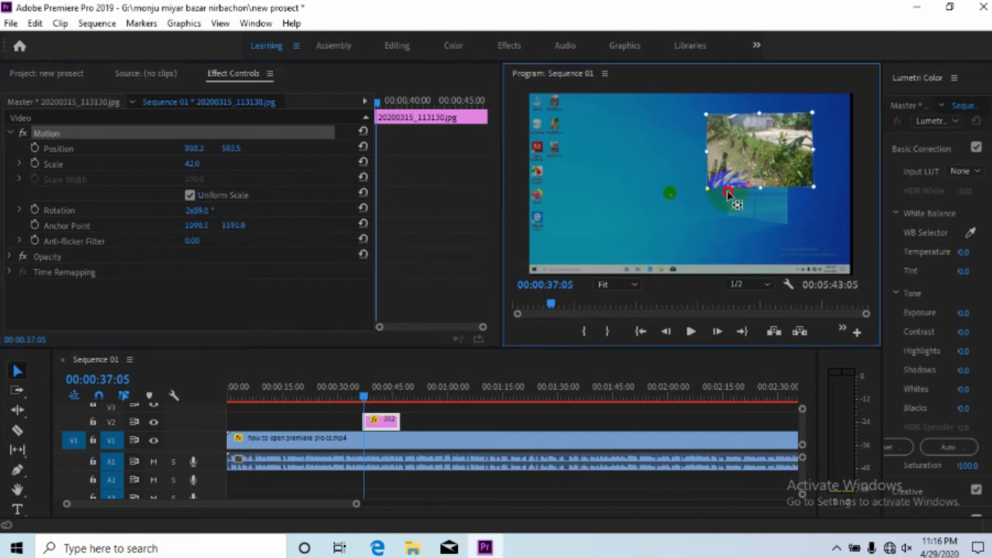
pyautogui.moveTo(810, 195)
pyautogui.mouseDown()
pyautogui.moveTo(822, 194)
pyautogui.moveTo(802, 195)
pyautogui.mouseUp()
pyautogui.moveTo(776, 162); pyautogui.dragTo(690, 219)
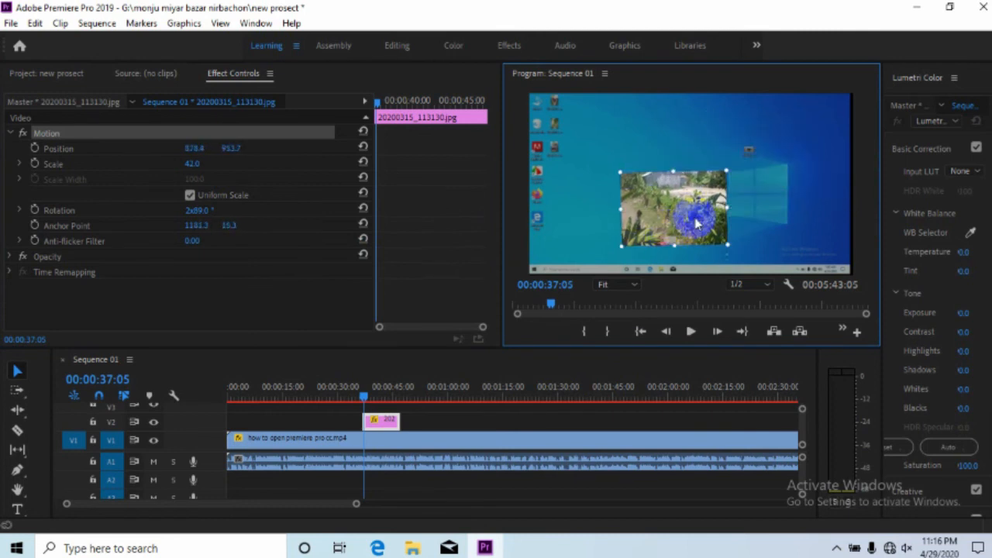
pyautogui.moveTo(729, 258); pyautogui.dragTo(733, 251)
# Step: Enlarge the picture to a Scale of 48 and set its Anchor Point to 1294, 50.8
pyautogui.moveTo(190, 163); pyautogui.dragTo(257, 145)
pyautogui.moveTo(186, 163)
pyautogui.mouseDown()
pyautogui.moveTo(215, 160)
pyautogui.moveTo(172, 160)
pyautogui.moveTo(186, 161)
pyautogui.mouseUp()
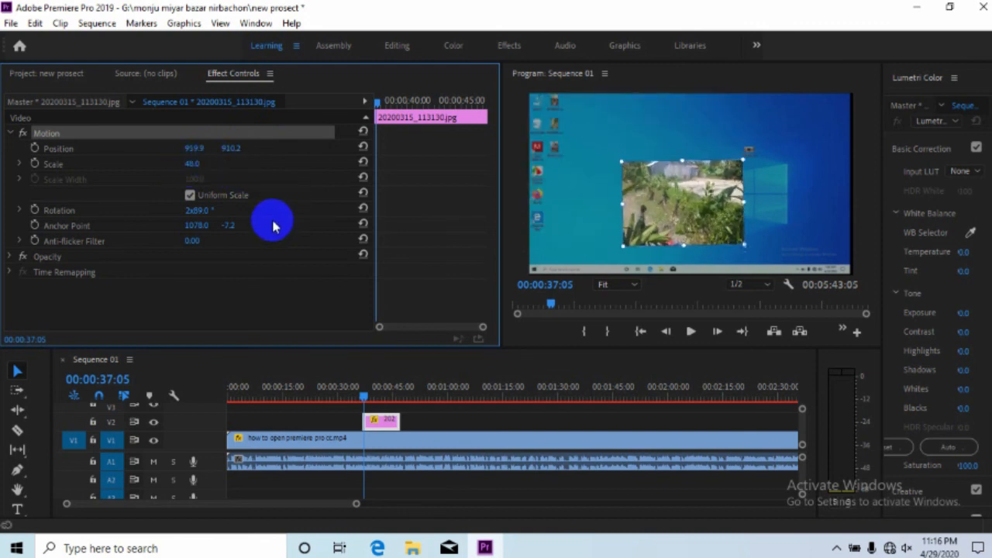
pyautogui.moveTo(229, 231); pyautogui.dragTo(270, 224)
pyautogui.moveTo(199, 224); pyautogui.dragTo(321, 216)
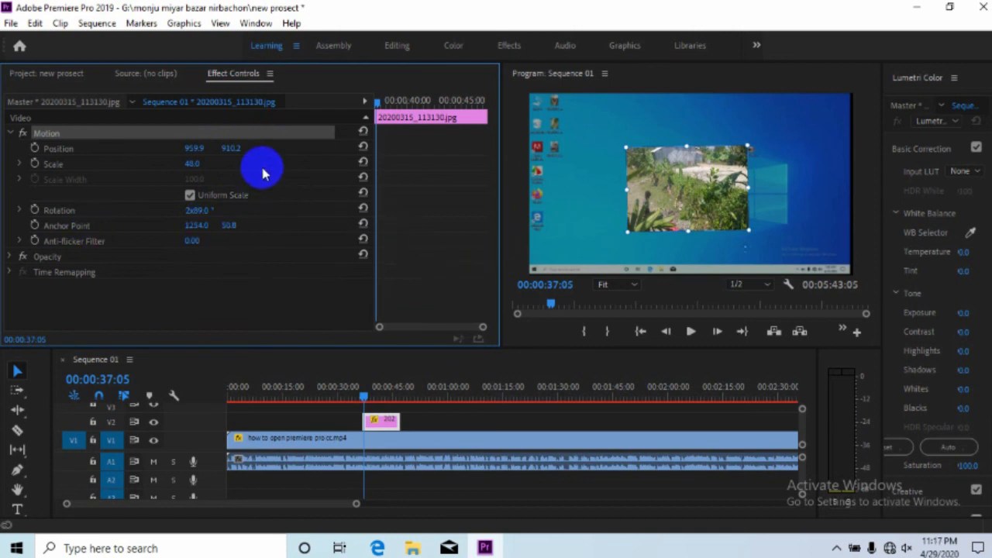
pyautogui.moveTo(192, 230); pyautogui.dragTo(229, 227)
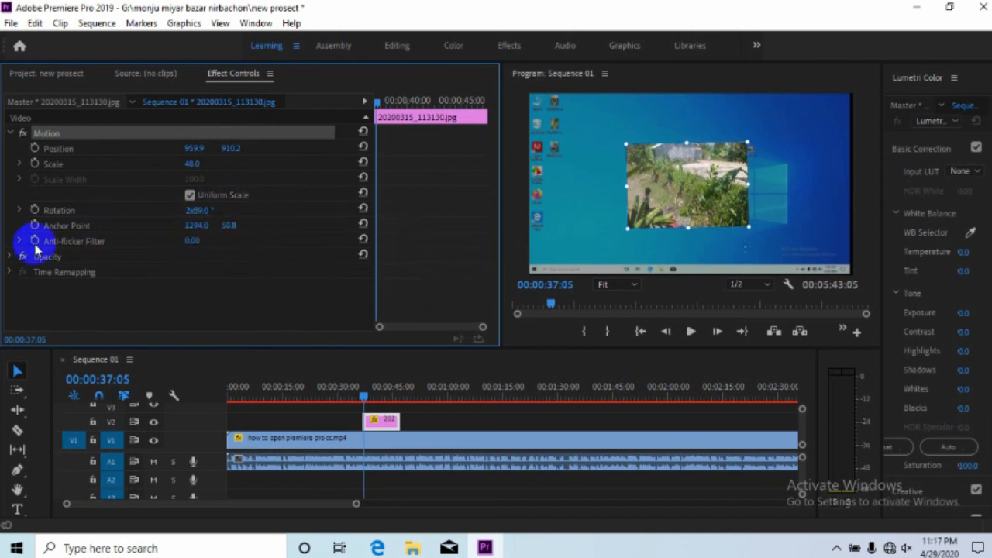
# Step: Set the picture's Anti-flicker Filter to 0.01 and step the playhead back one frame to 00:00:37:04
pyautogui.click(19, 241)
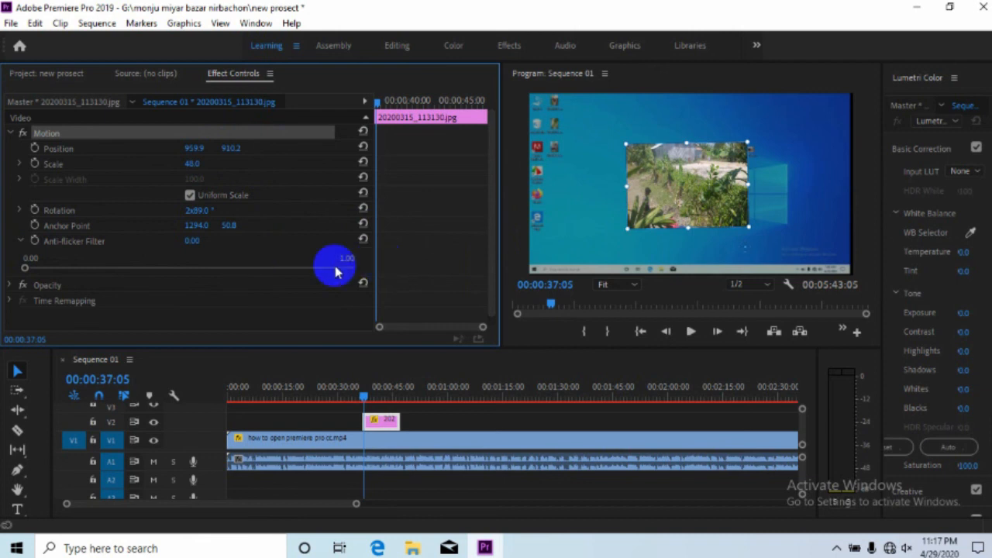
pyautogui.moveTo(30, 269)
pyautogui.mouseDown()
pyautogui.moveTo(231, 265)
pyautogui.moveTo(89, 265)
pyautogui.moveTo(177, 278)
pyautogui.moveTo(31, 266)
pyautogui.mouseUp()
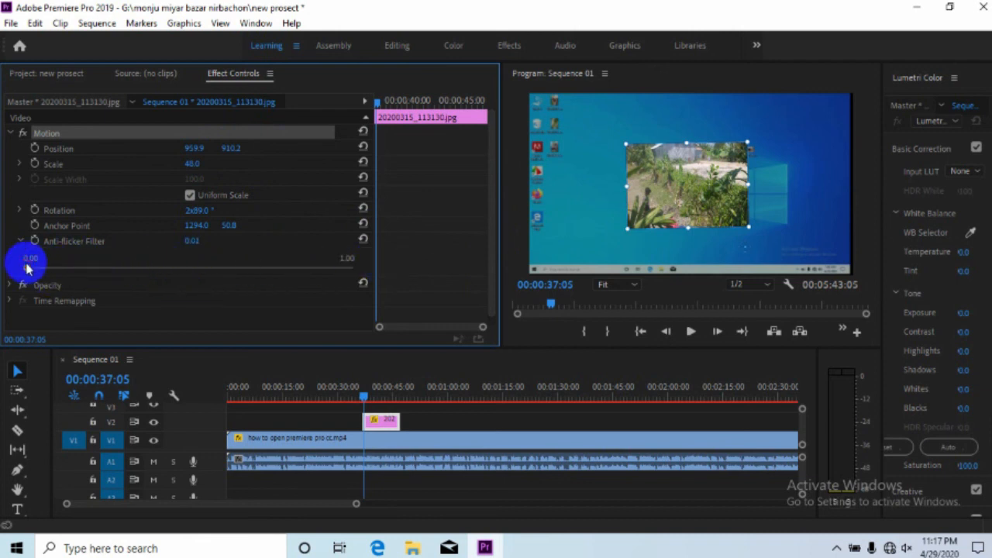
pyautogui.click(23, 243)
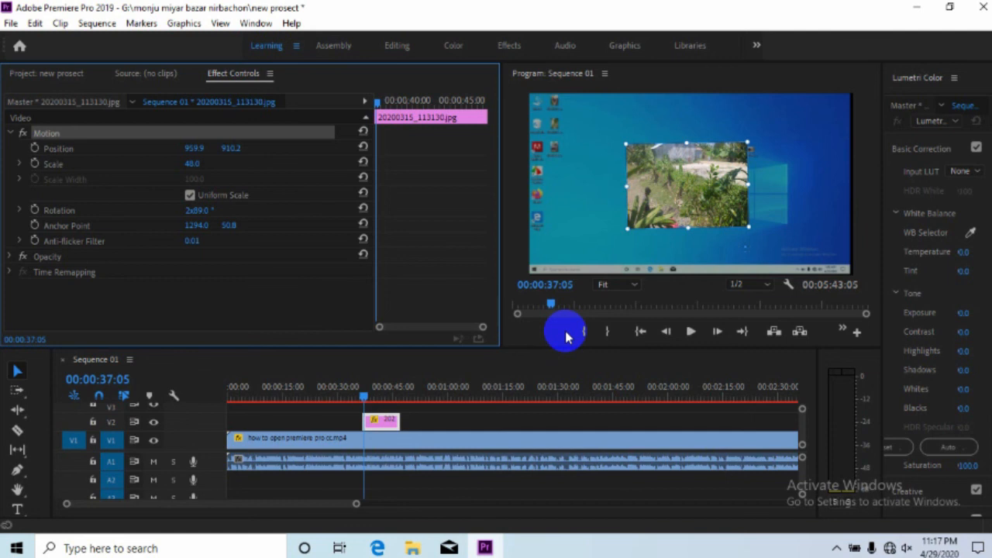
pyautogui.press('Left')
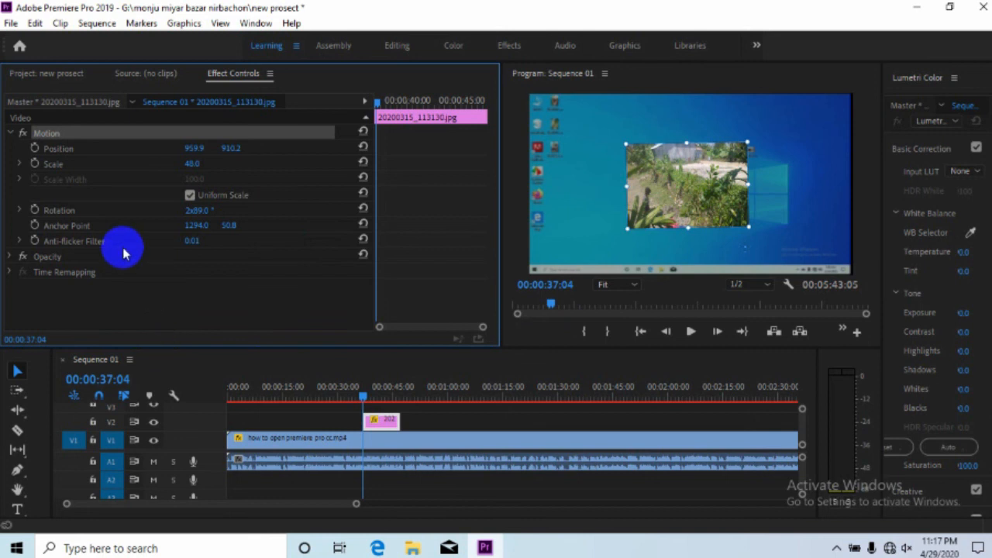